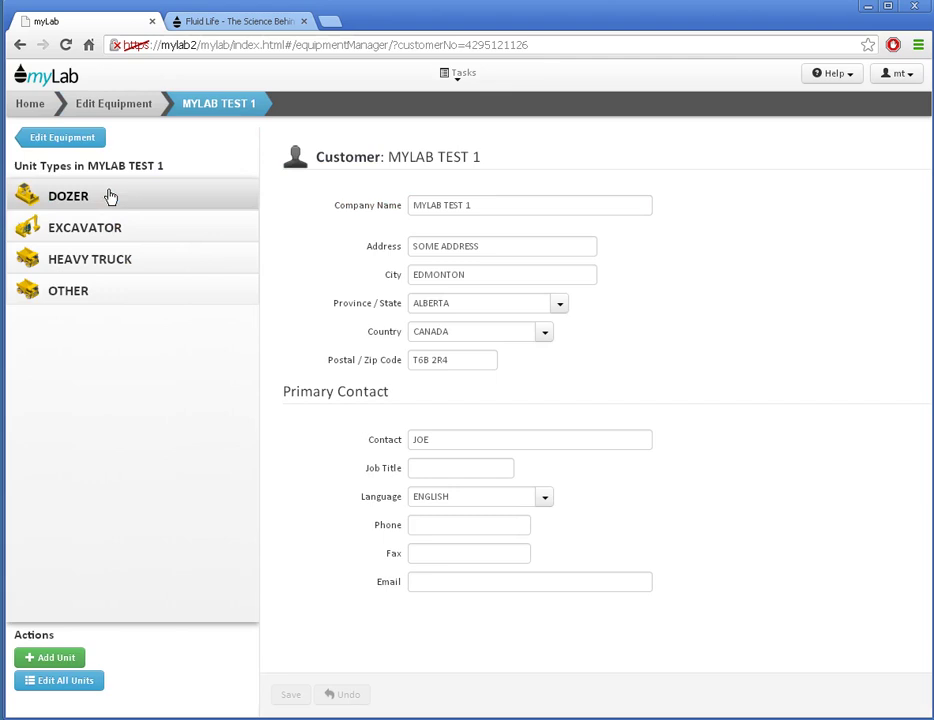
# Start a new unit for customer MYLAB TEST 1 with unit ID D0555 and unit type DOZER
pyautogui.click(63, 658)
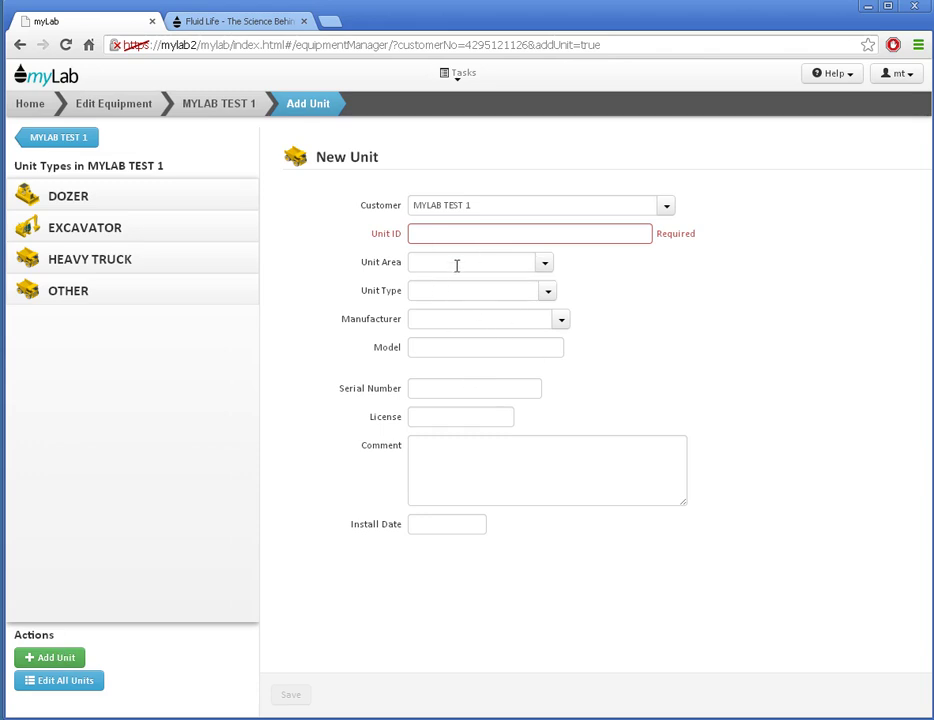
pyautogui.click(432, 230)
pyautogui.write('D0565')
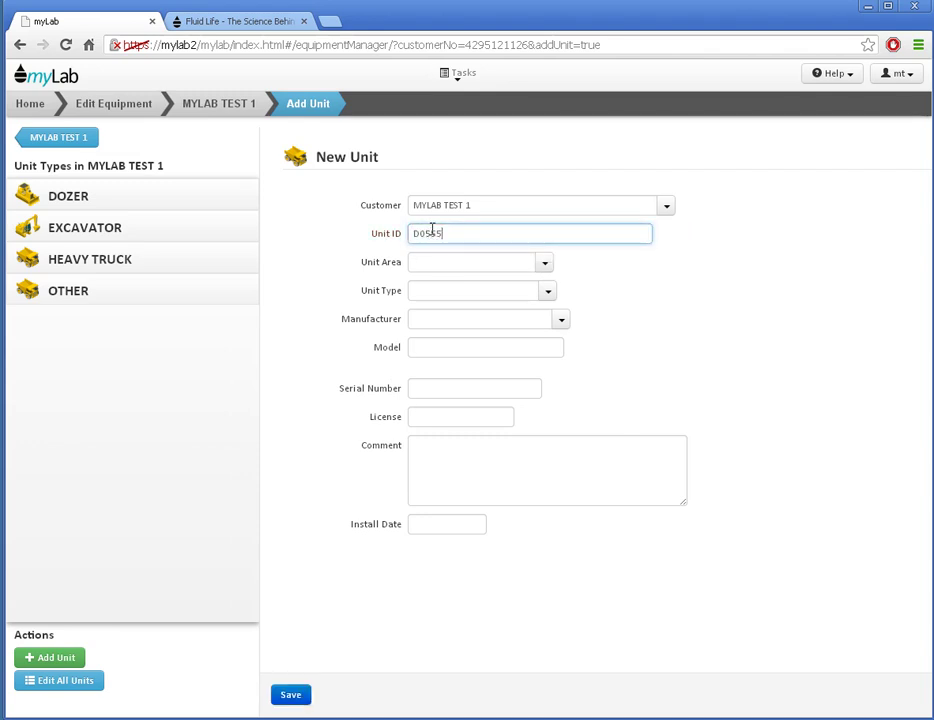
pyautogui.press('Tab')
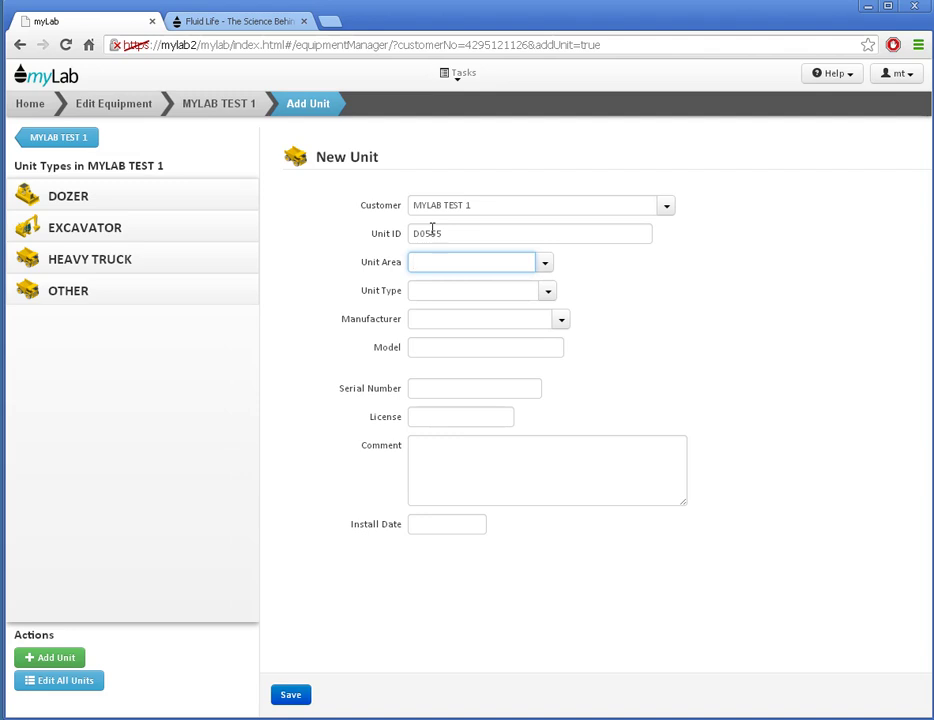
pyautogui.press('Tab')
pyautogui.write('do')
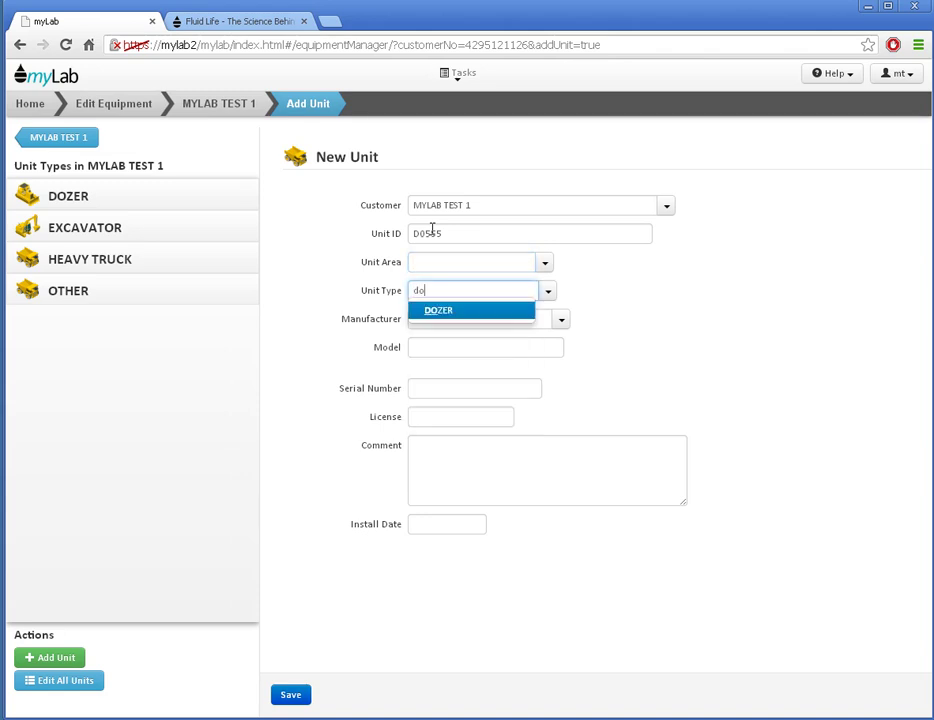
pyautogui.press('Tab')
# Set the new unit's manufacturer to CATERPILLAR, model to D11 and serial number to 87789, and save it
pyautogui.write('CAT')
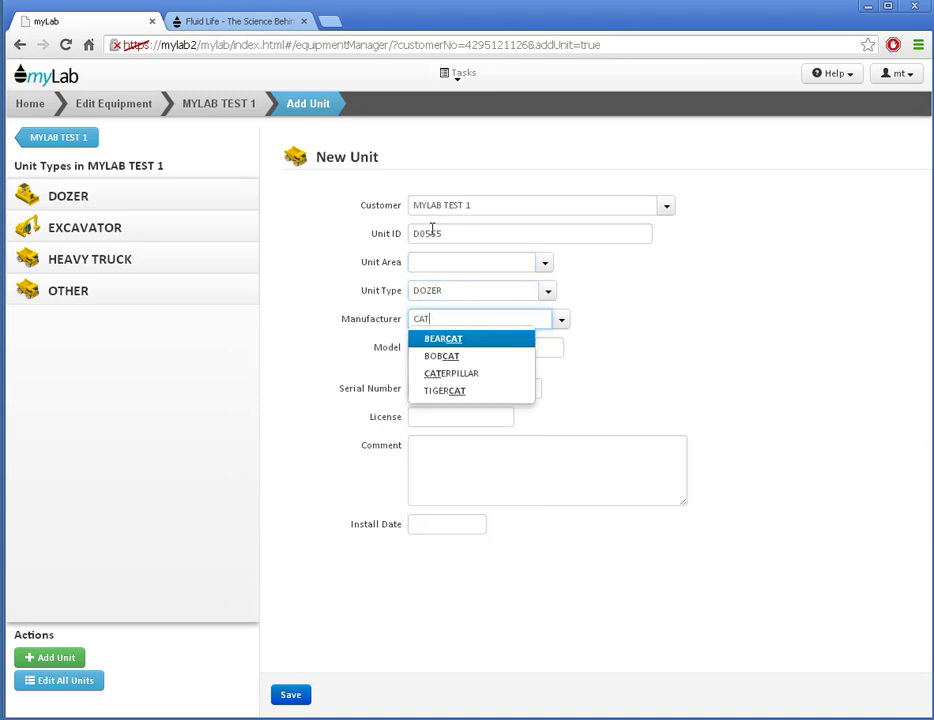
pyautogui.press('Down')
pyautogui.press('Down')
pyautogui.press('Tab')
pyautogui.write('D11')
pyautogui.press('Tab')
pyautogui.write('87789')
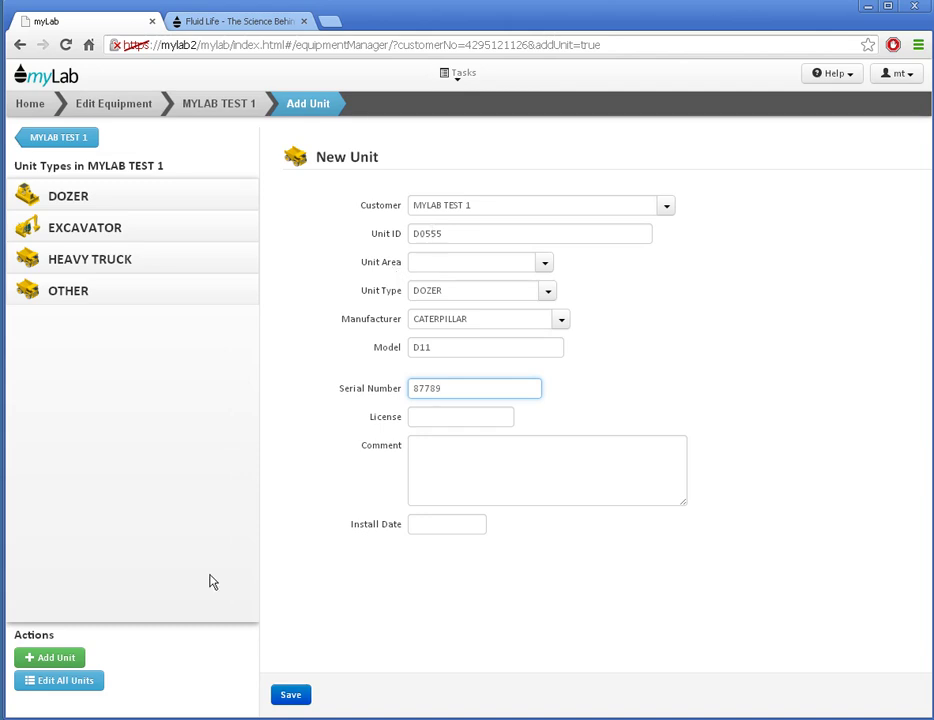
pyautogui.click(289, 700)
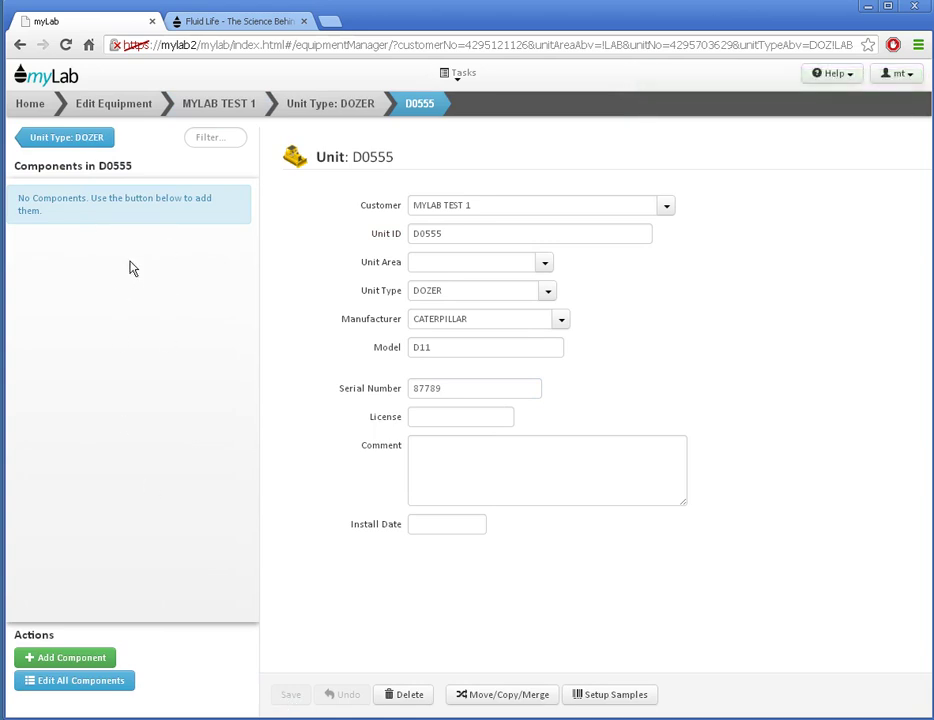
# Start a new component in unit D0555 with component ID ENGINE
pyautogui.click(90, 657)
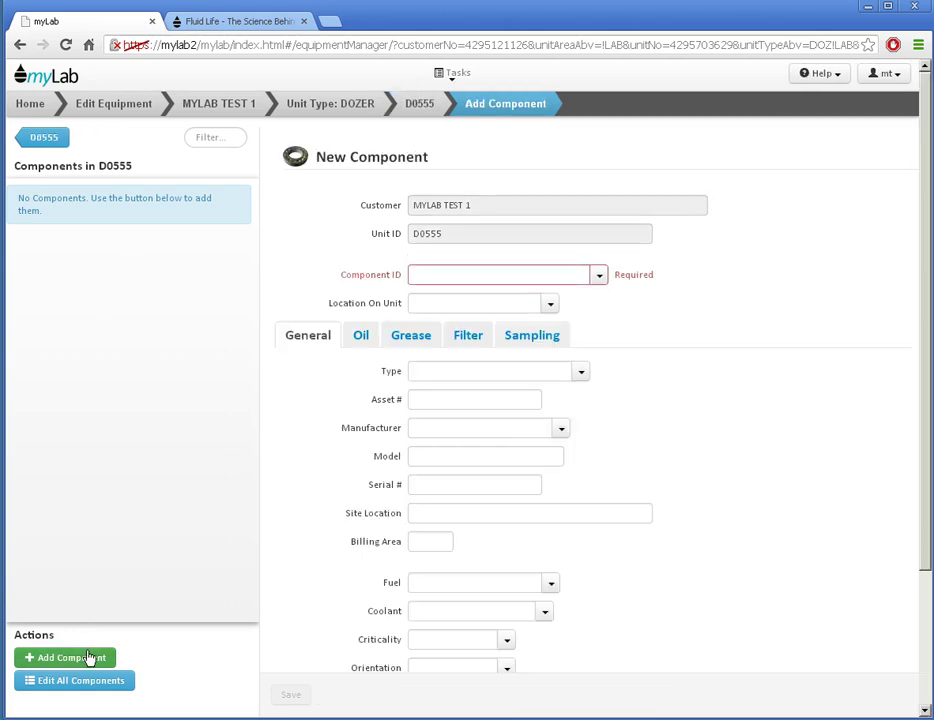
pyautogui.click(446, 273)
pyautogui.write('engi')
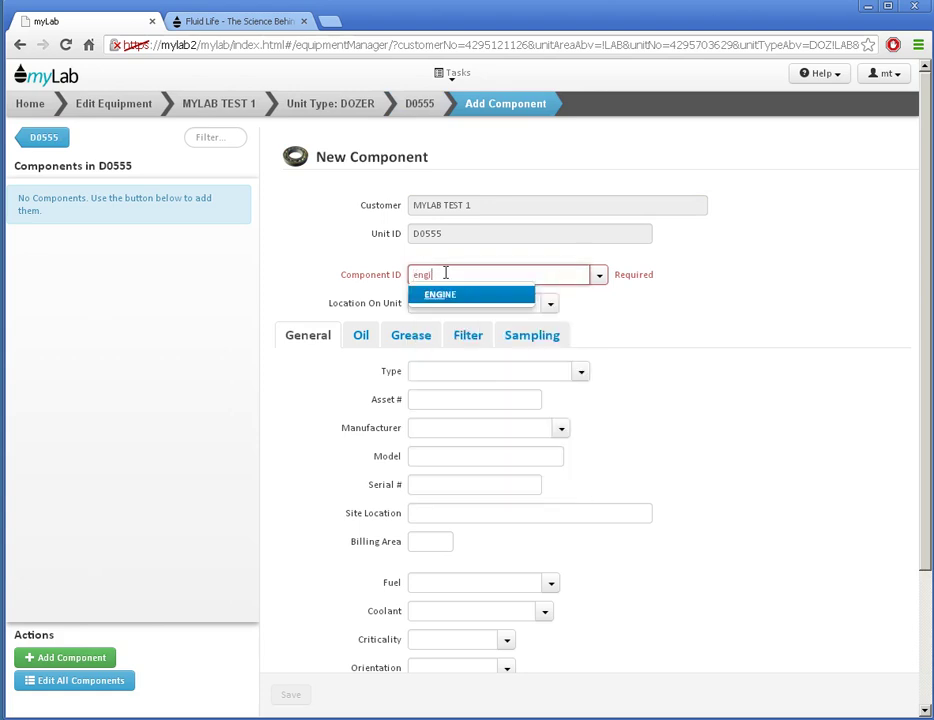
pyautogui.press('Tab')
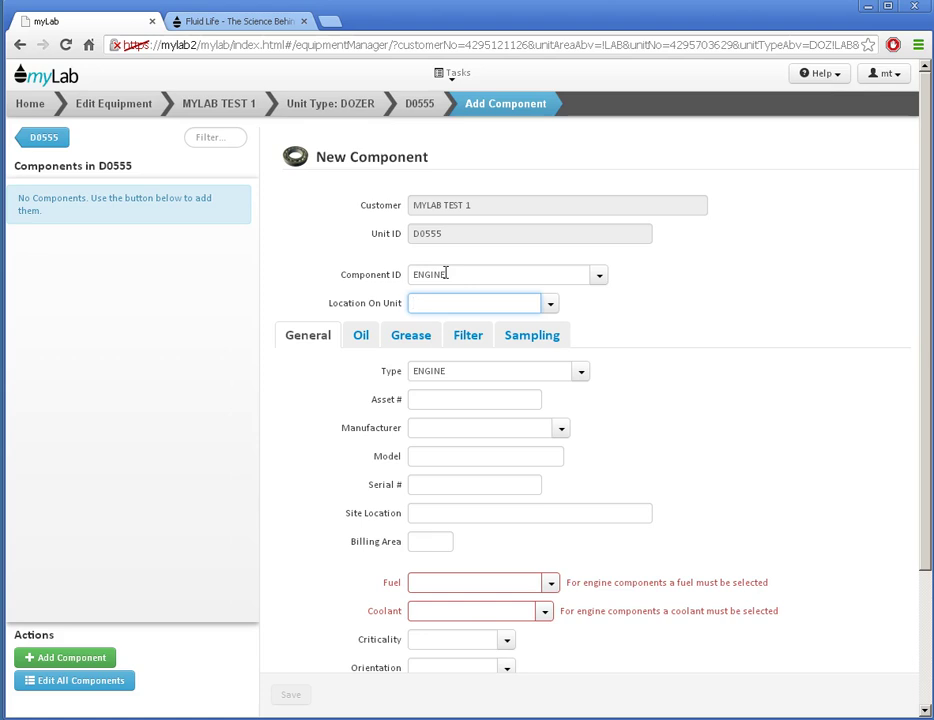
# Set the engine component's fuel to DIESEL and its coolant to GLYCOL/H2O
pyautogui.click(435, 586)
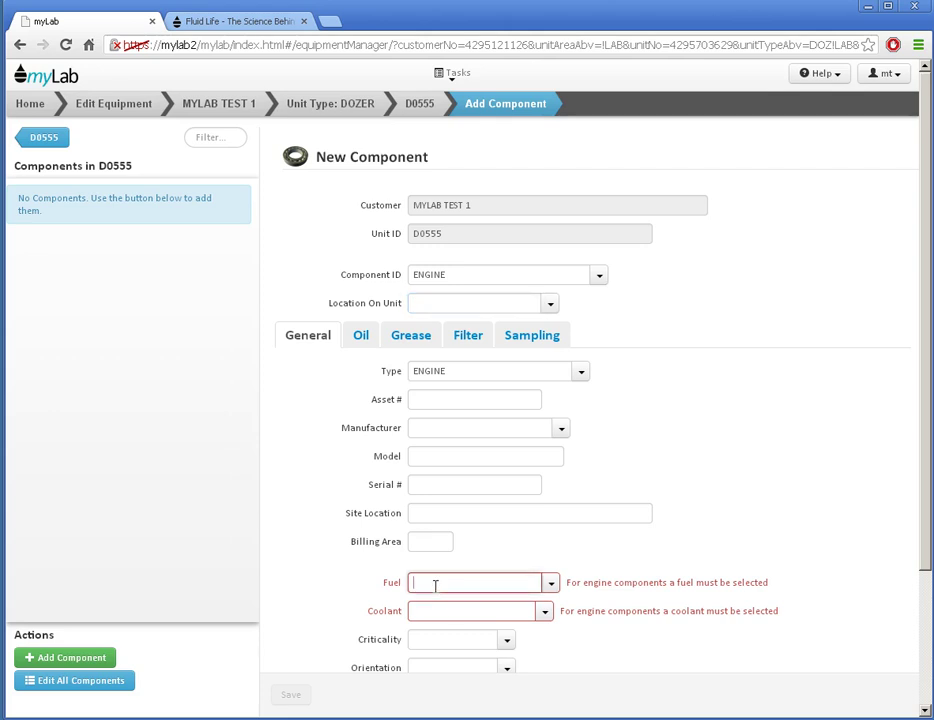
pyautogui.write('die')
pyautogui.press('Down')
pyautogui.press('Tab')
pyautogui.write('gl')
pyautogui.press('Tab')
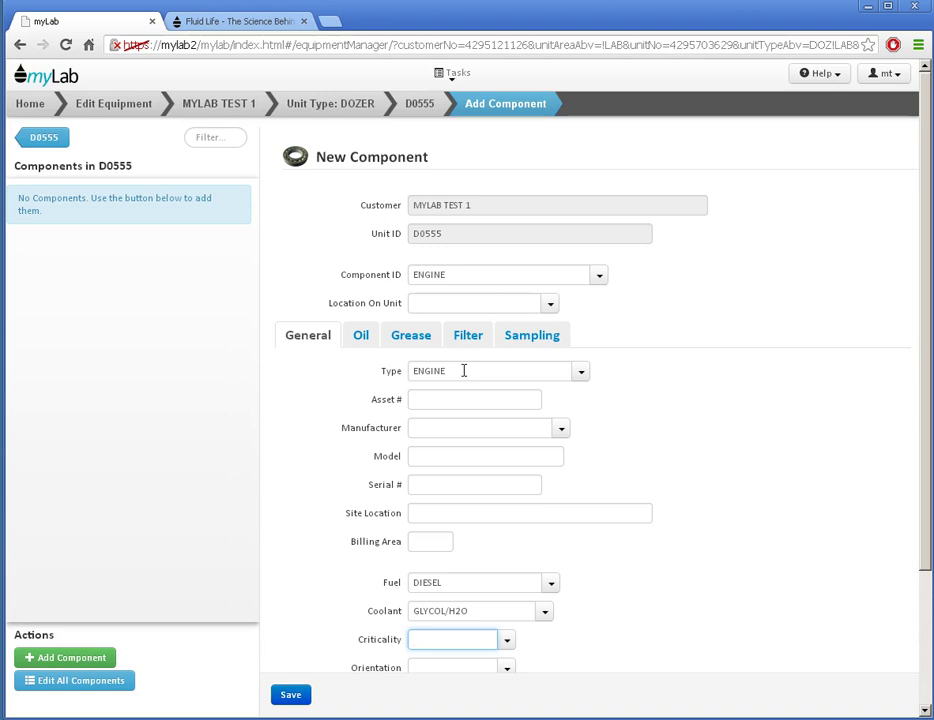
# Set the engine component's manufacturer to CATERPILLAR and its model to D11
pyautogui.click(425, 427)
pyautogui.write('cat')
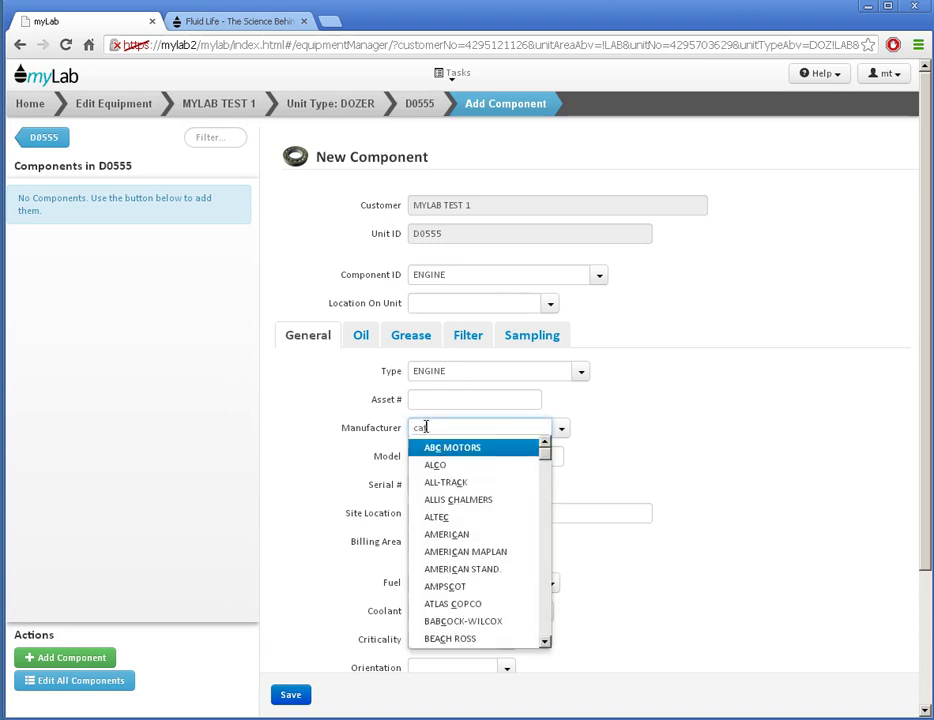
pyautogui.press('Down')
pyautogui.press('Down')
pyautogui.press('Tab')
pyautogui.write('D11')
pyautogui.press('Tab')
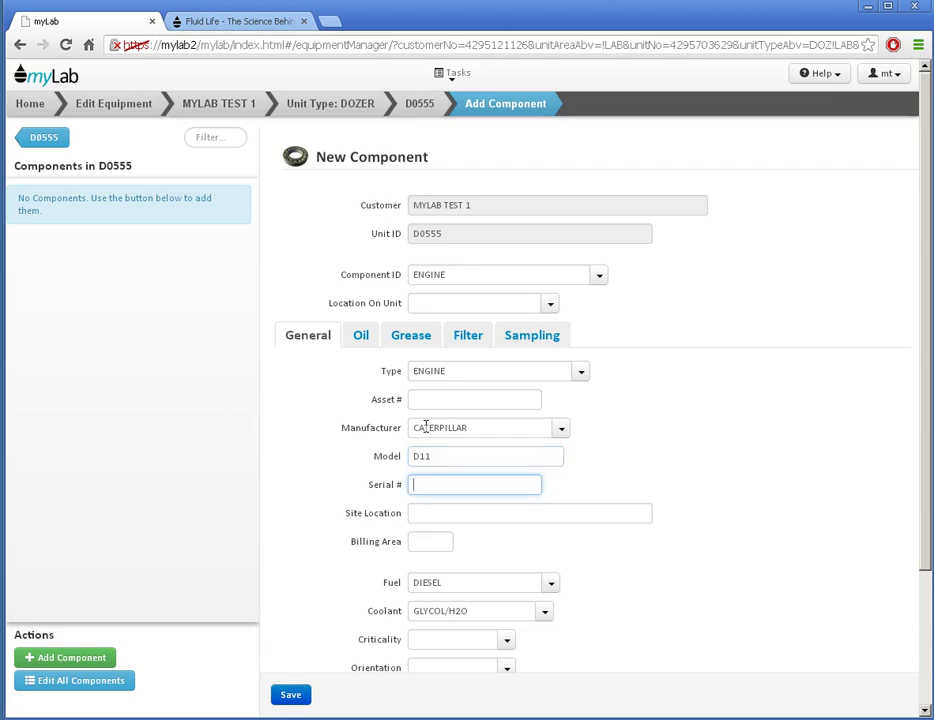
# Choose ESSO, XD3 EXTRA, 15W40 as the engine's default oil and save the component
pyautogui.click(357, 344)
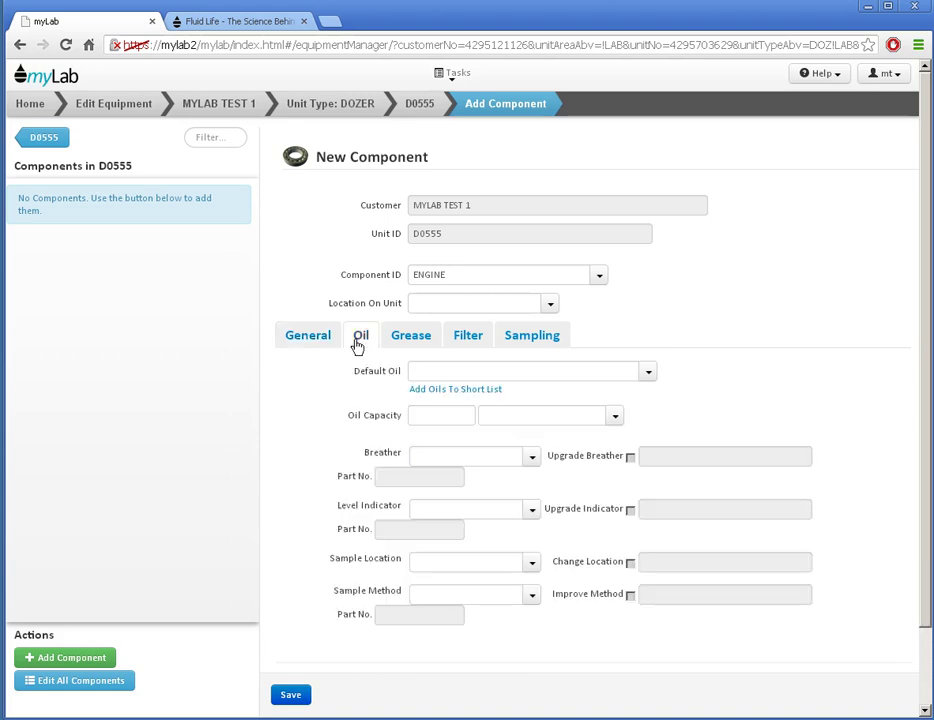
pyautogui.click(649, 373)
pyautogui.click(530, 486)
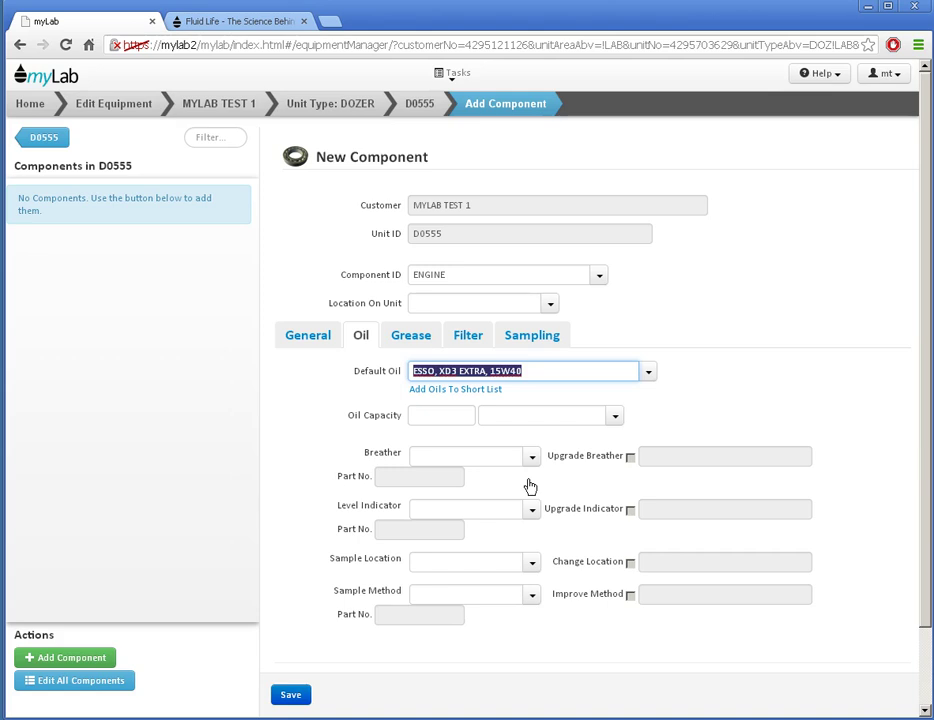
pyautogui.click(289, 696)
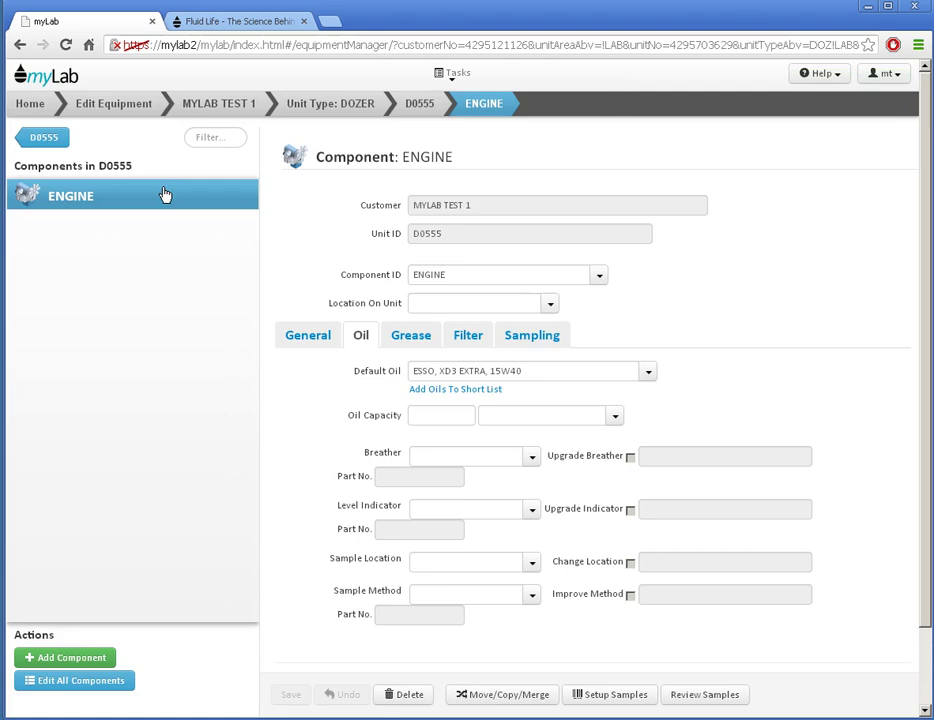
# In Move/Copy/Merge, set up a copy of dozer D0130 from MYLAB TEST 1 to the same customer
pyautogui.click(28, 108)
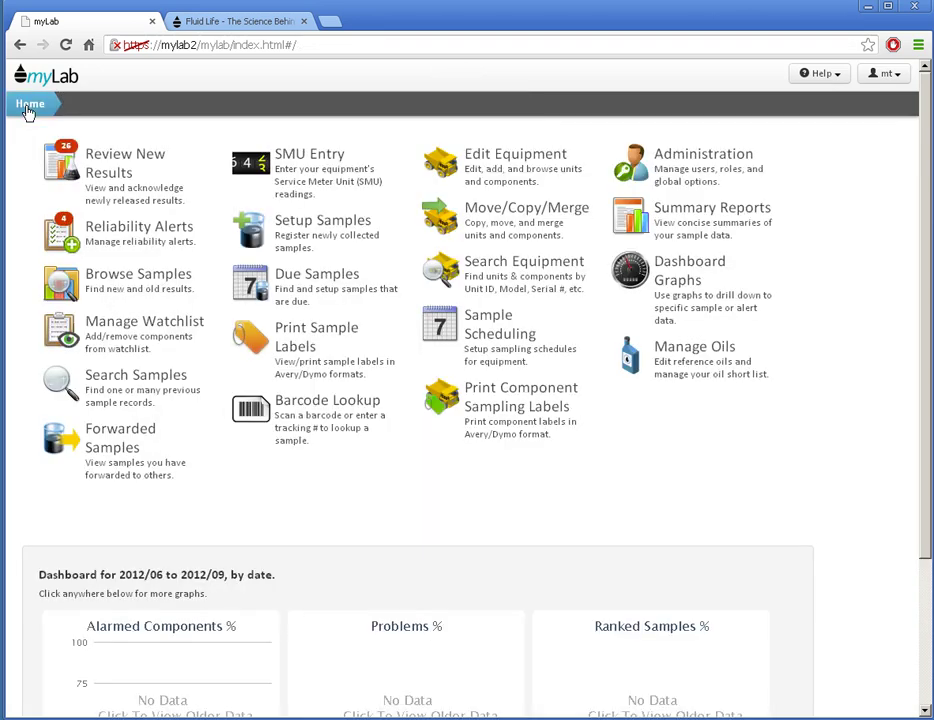
pyautogui.click(527, 224)
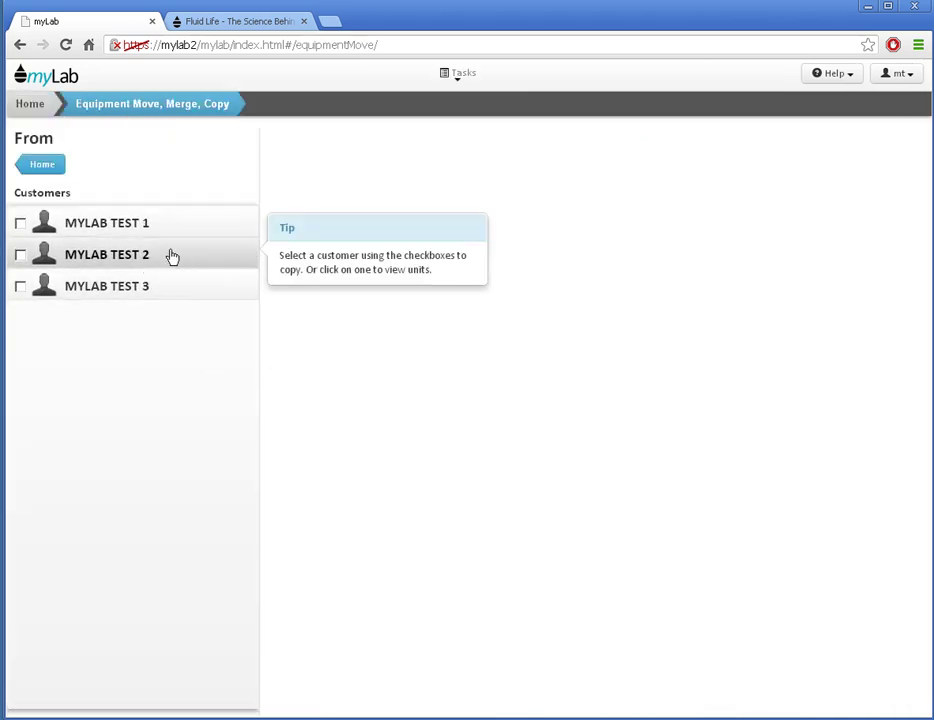
pyautogui.click(123, 226)
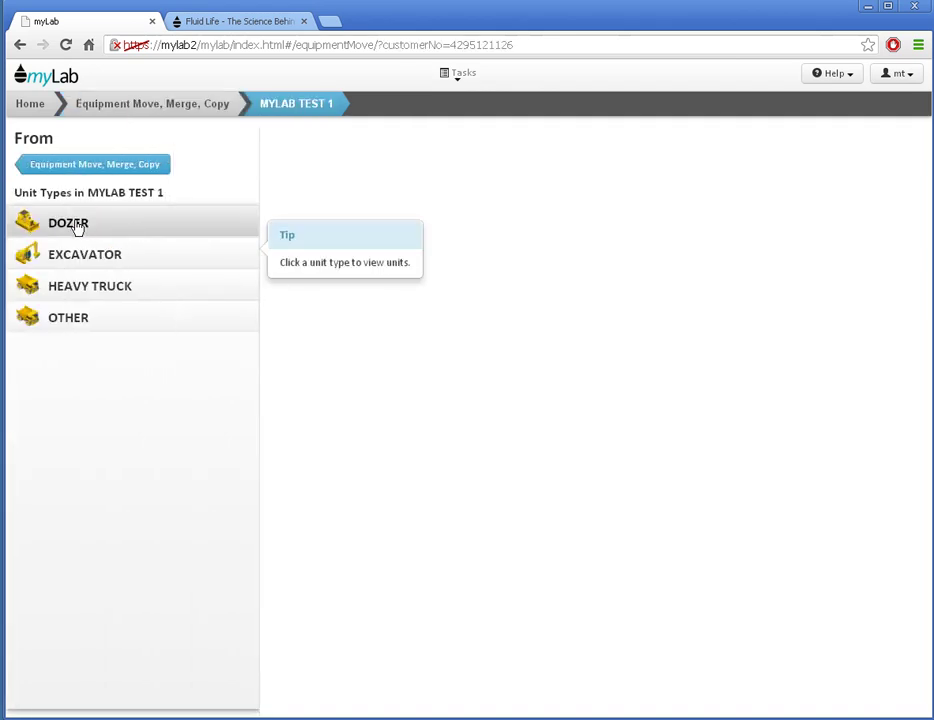
pyautogui.click(79, 228)
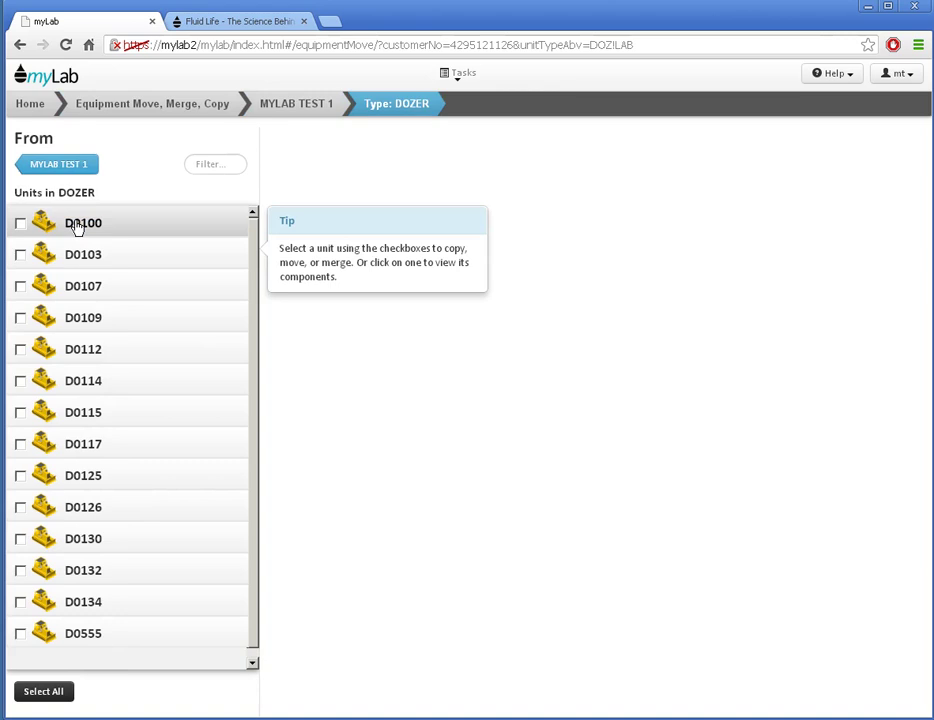
pyautogui.click(20, 541)
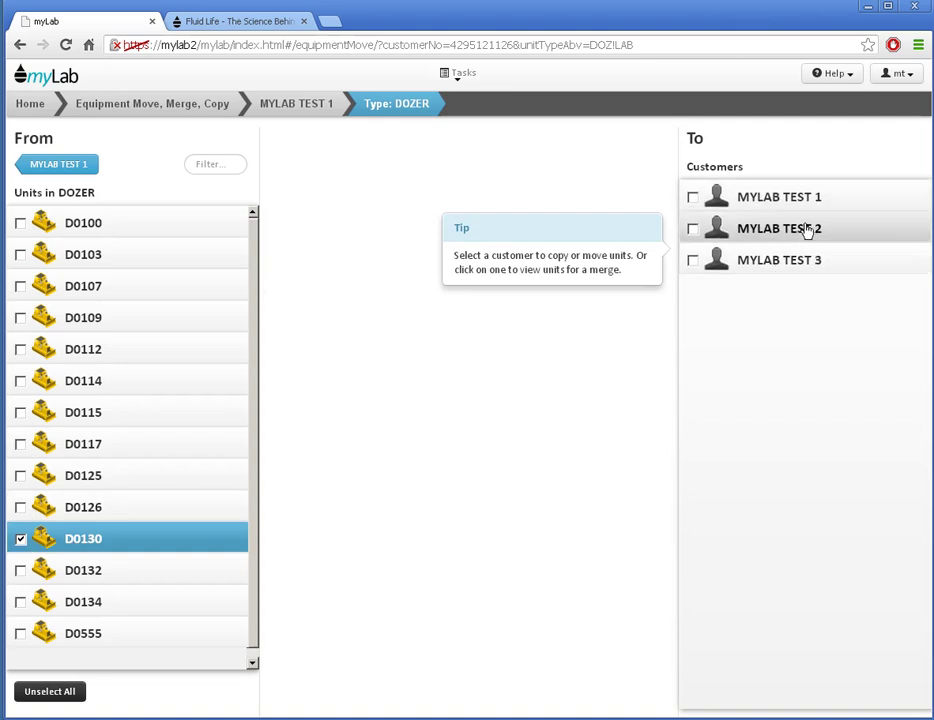
pyautogui.click(693, 199)
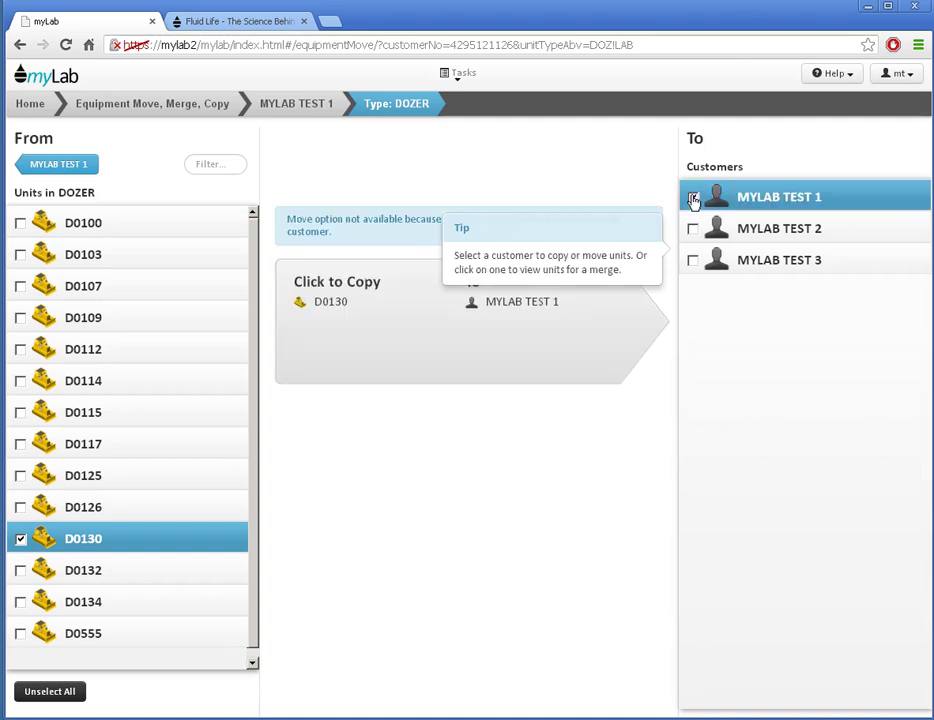
pyautogui.click(449, 334)
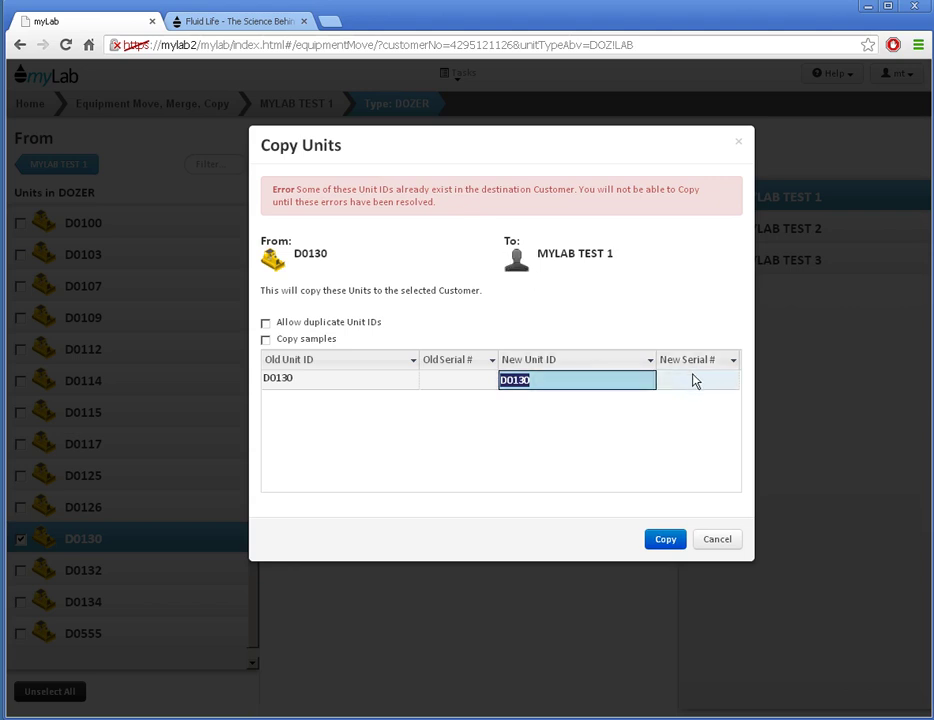
# Give the copy the new unit ID D0131 and new serial number 87798, and carry out the copy
pyautogui.click(548, 380)
pyautogui.press('BackSpace')
pyautogui.write('1')
pyautogui.press('Tab')
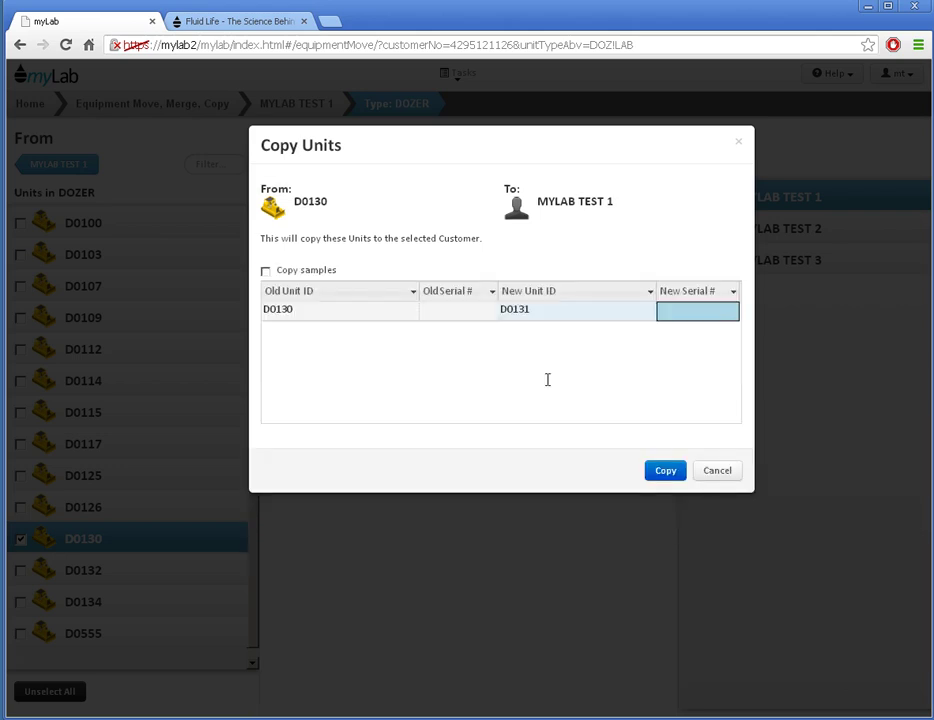
pyautogui.write('87798')
pyautogui.click(664, 470)
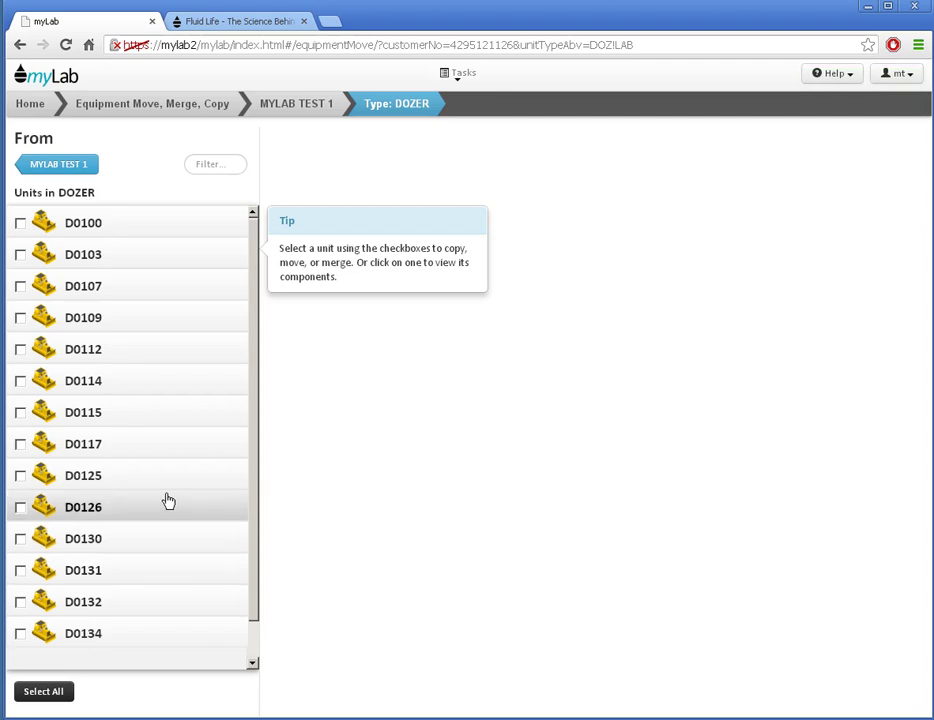
# Open dozer D0131 of MYLAB TEST 1 in Edit Equipment and view its ENGINE component
pyautogui.click(465, 76)
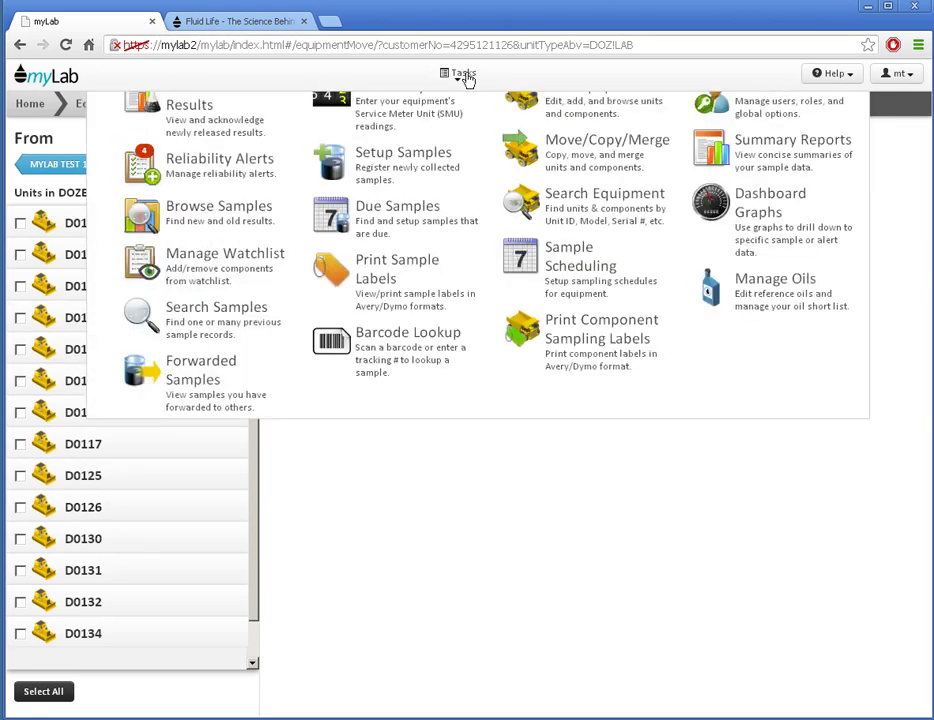
pyautogui.click(598, 186)
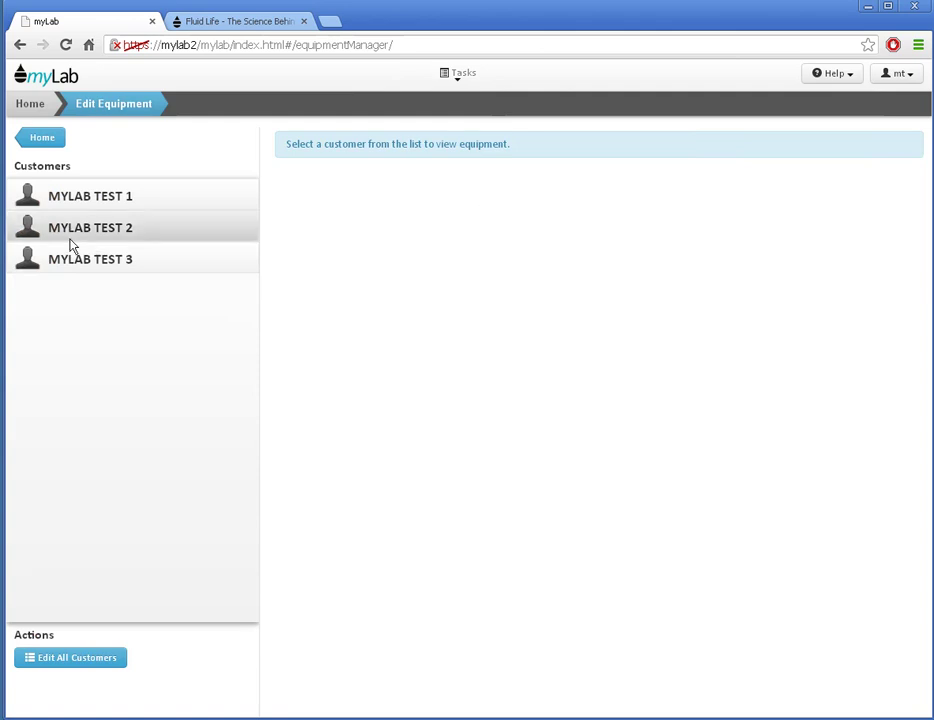
pyautogui.click(73, 197)
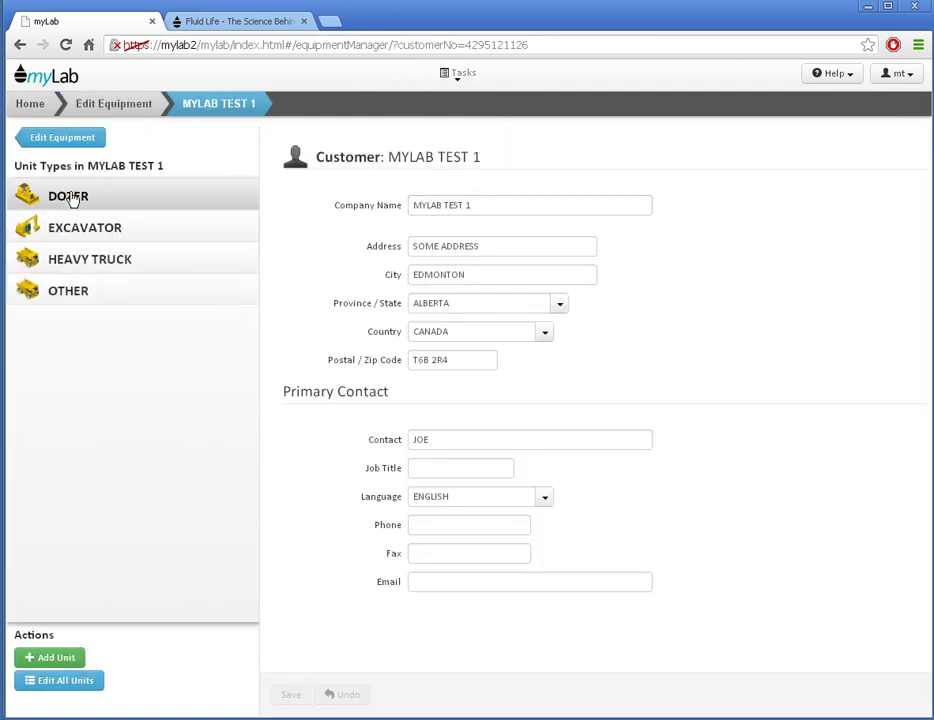
pyautogui.click(73, 197)
pyautogui.click(117, 543)
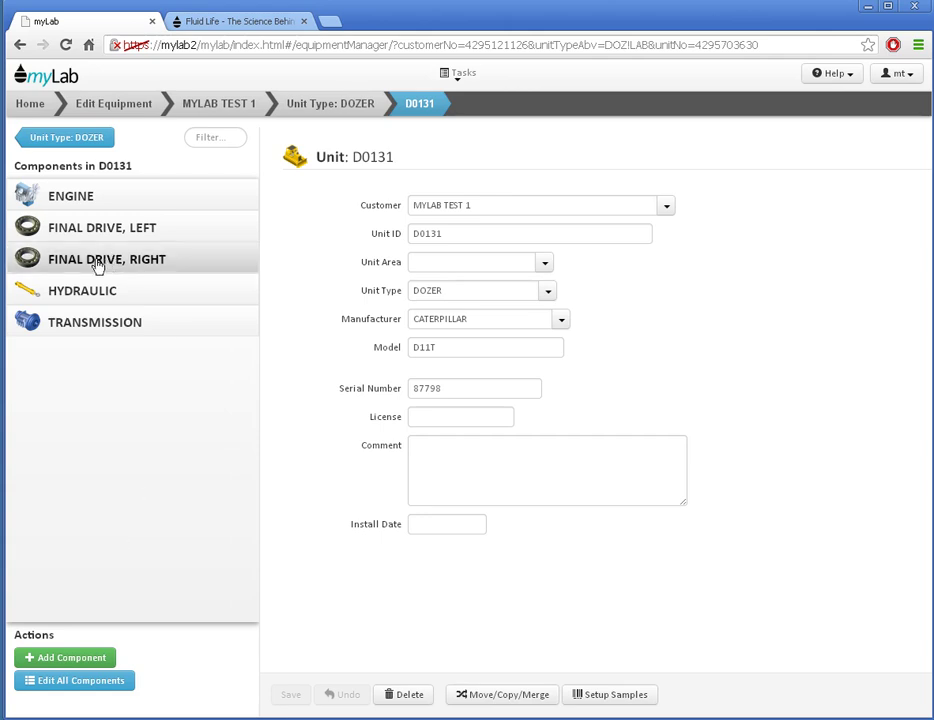
pyautogui.click(97, 197)
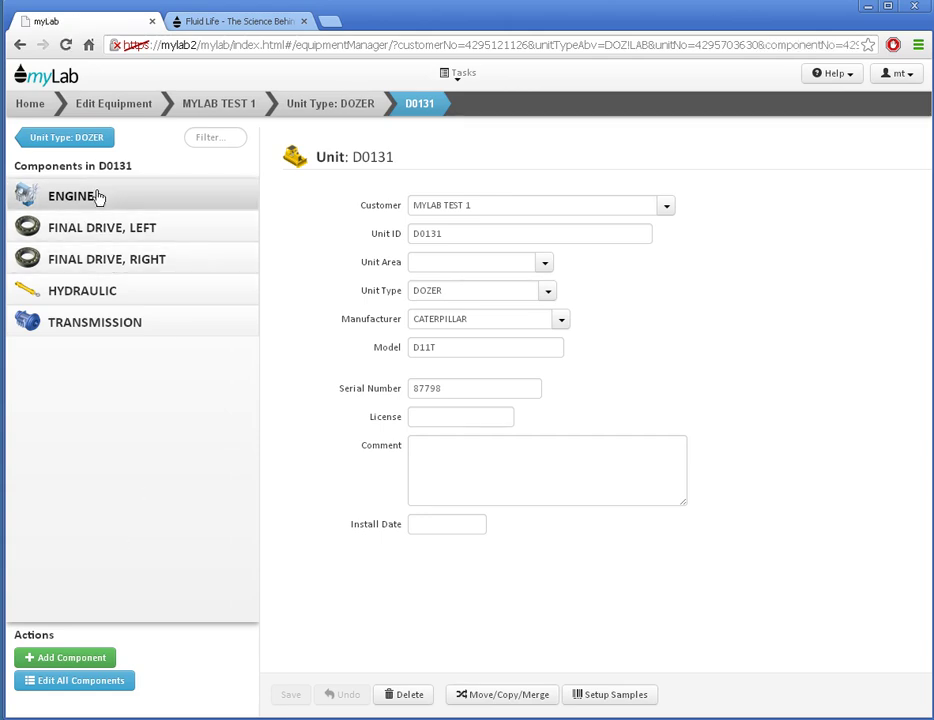